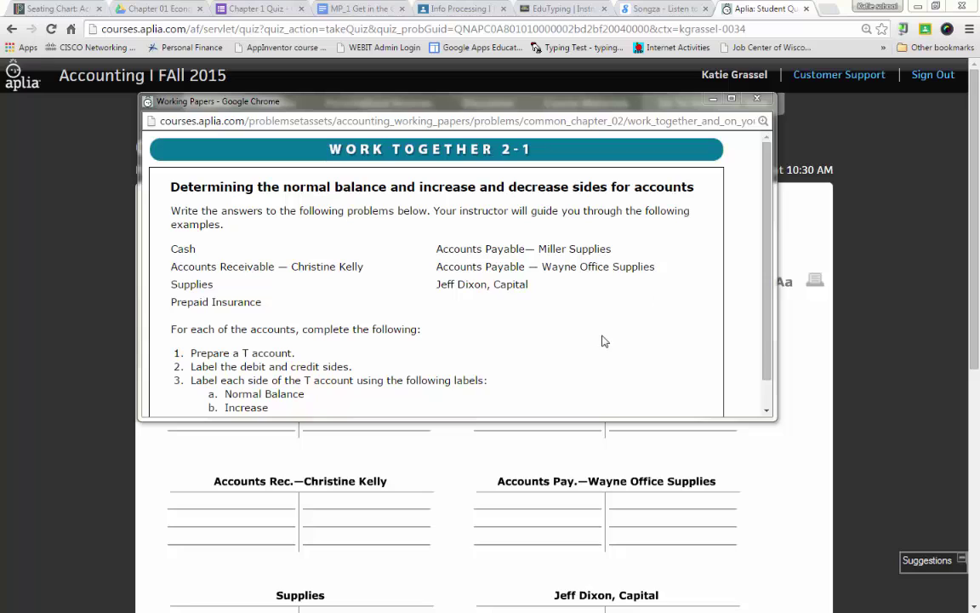
- Move the Work Together 2-1 instructions window out of the way and label the Cash T account's sides Debit and Credit
scroll(506, 338, down, 1)
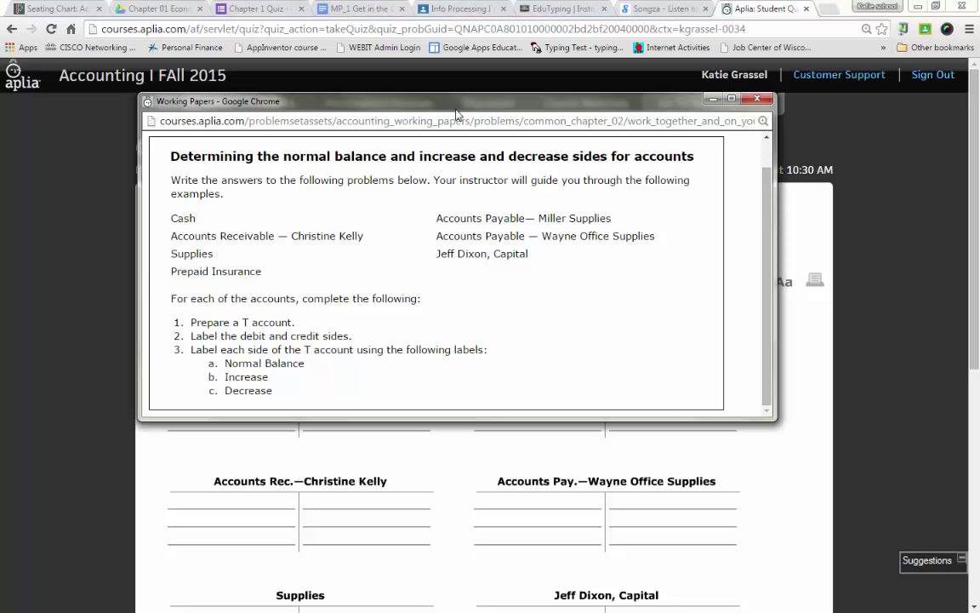
drag(457, 113, 0, 114)
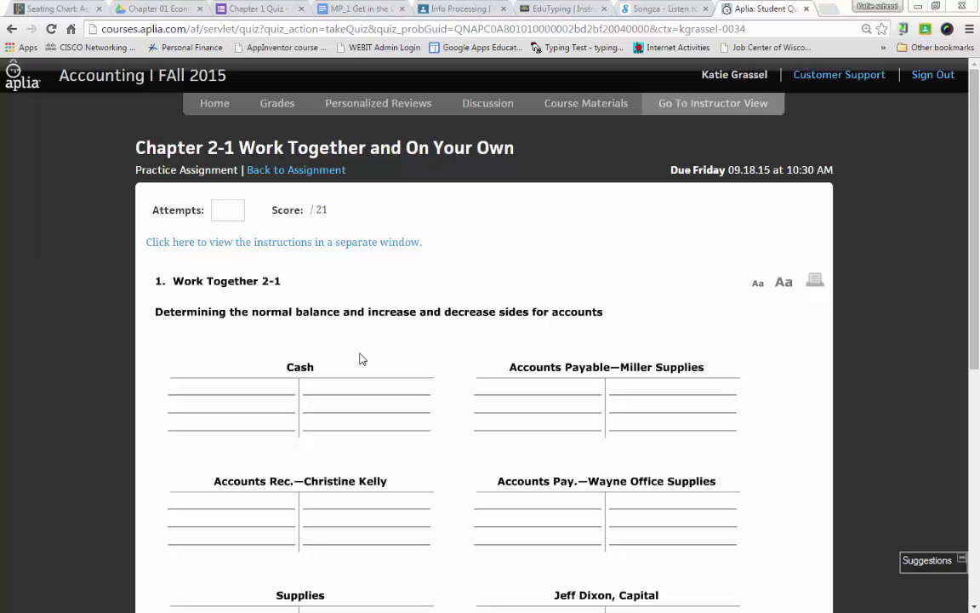
click(245, 392)
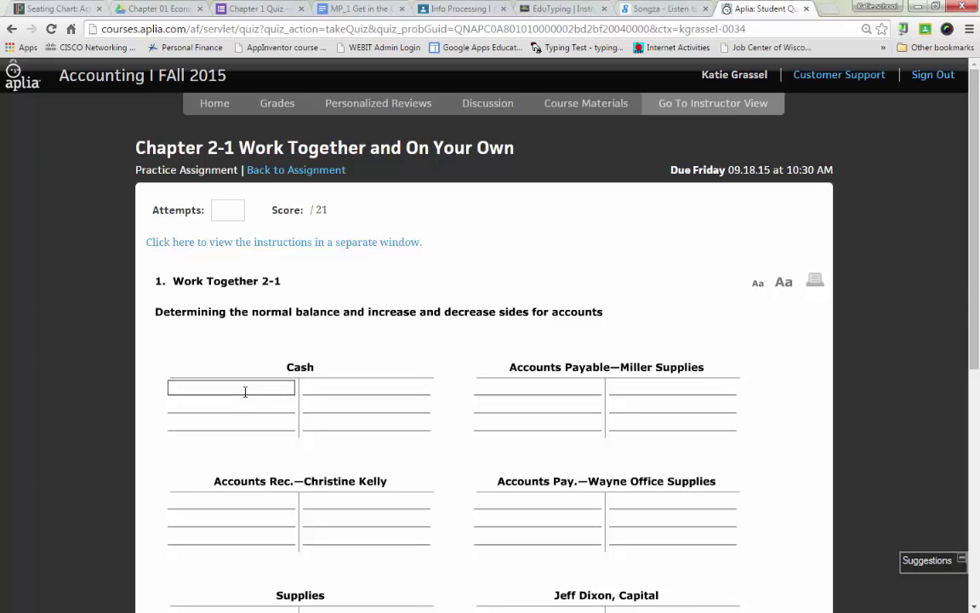
text(Debit)
key(Tab)
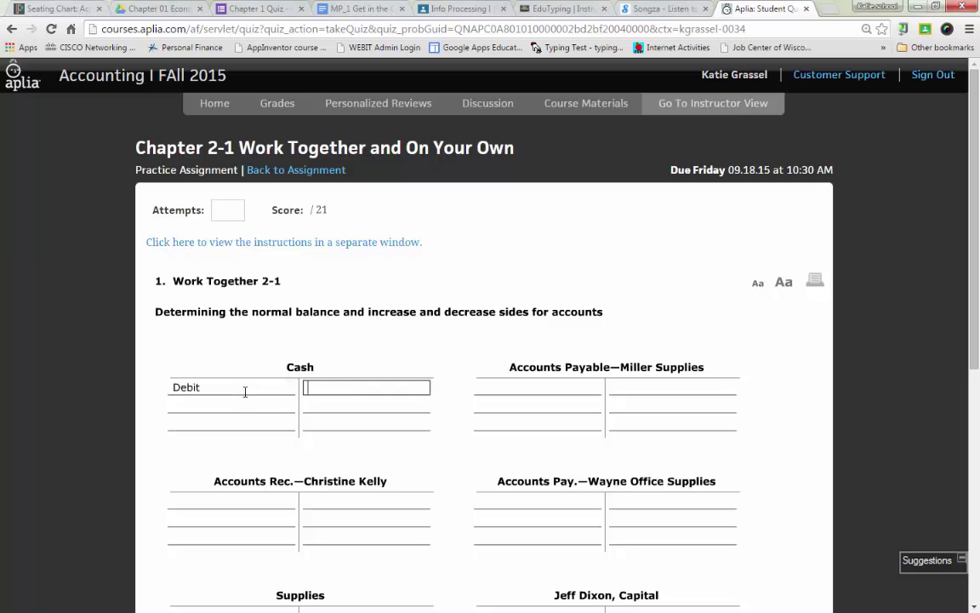
text(Credit)
key(Tab)
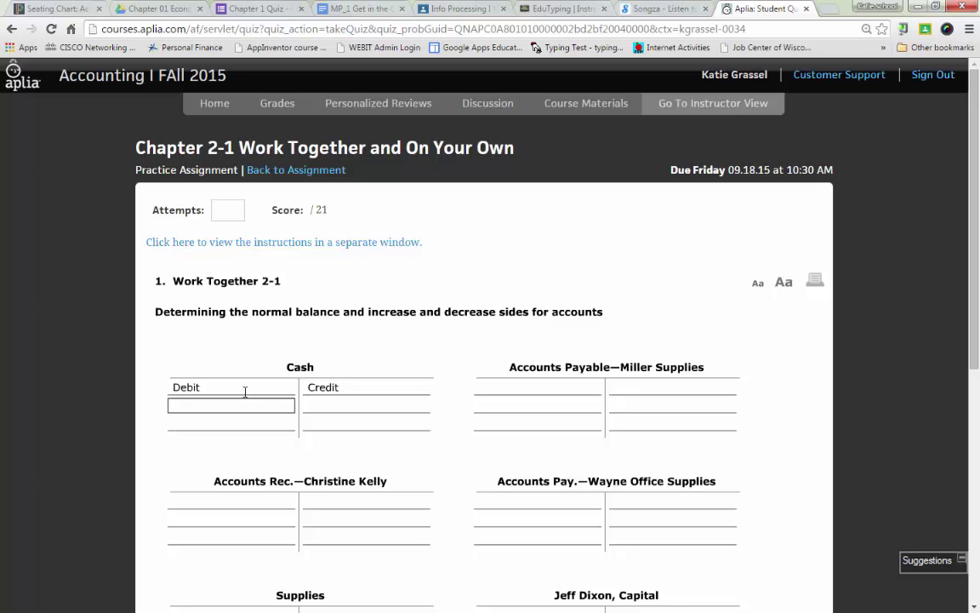
- In the Cash T account, enter Normal Balance and Increase on the debit side and Decrease on the credit side
text(Normal Balance)
click(281, 427)
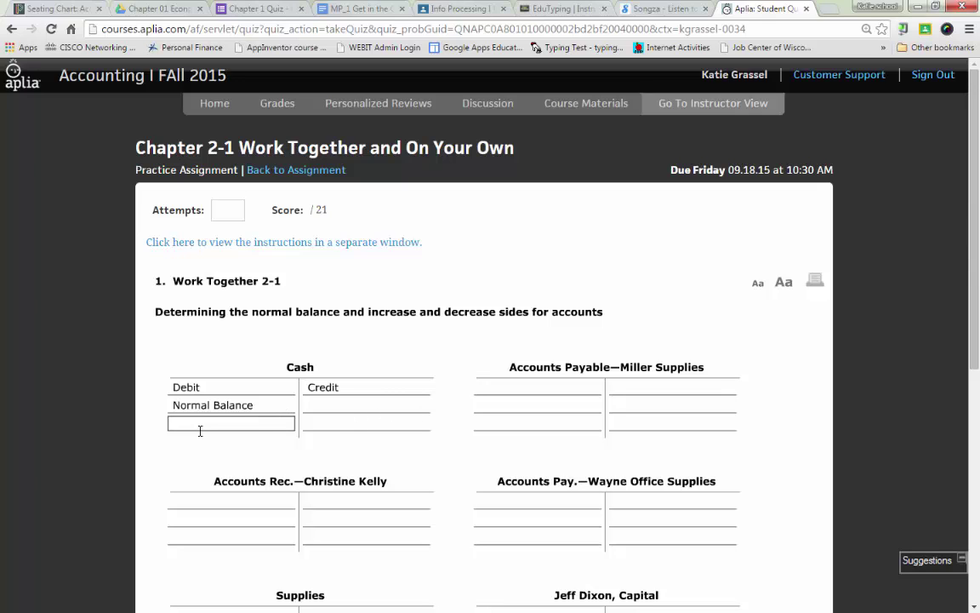
text(Increase)
key(Tab)
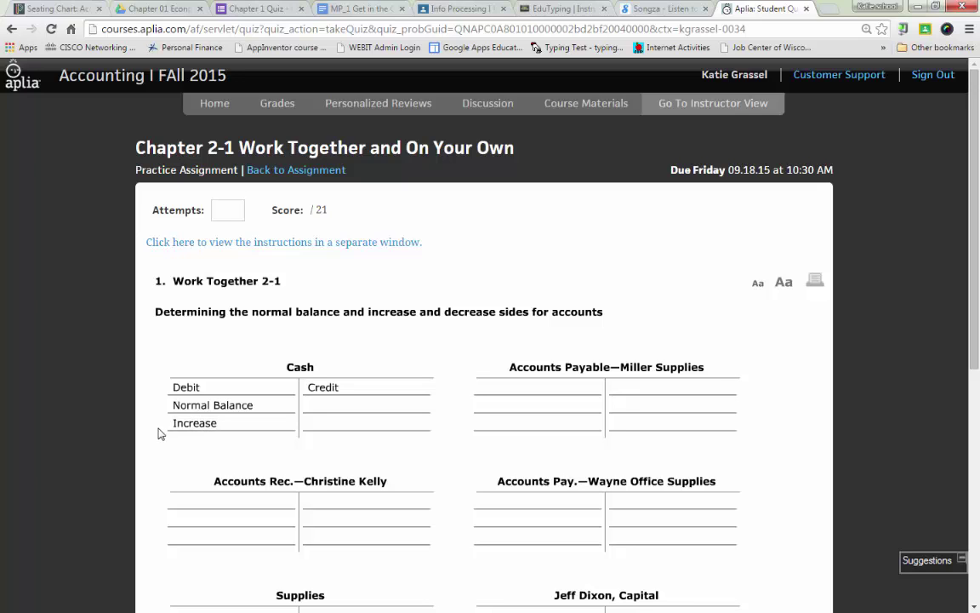
click(396, 420)
text(dc)
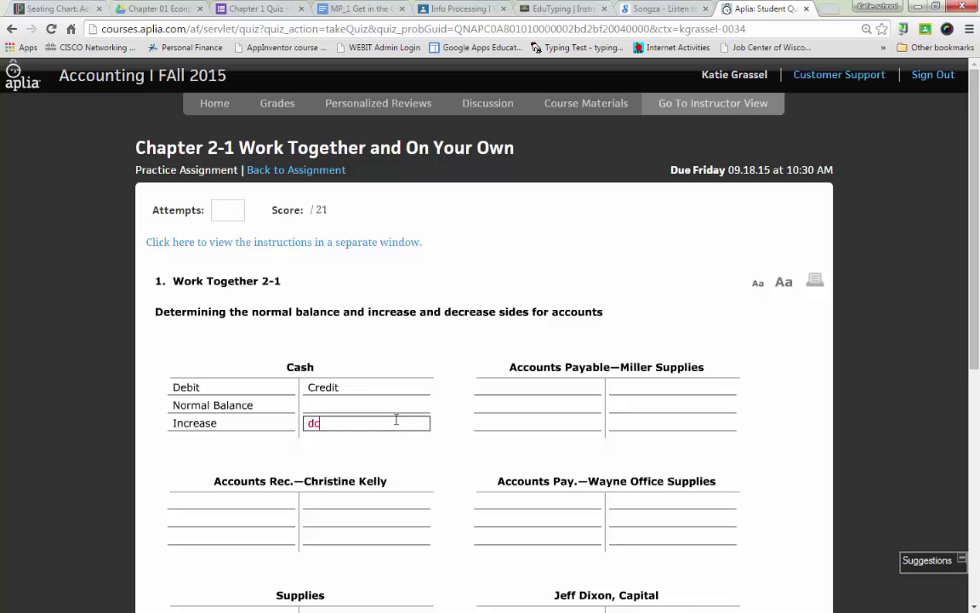
key(BackSpace)
key(Tab)
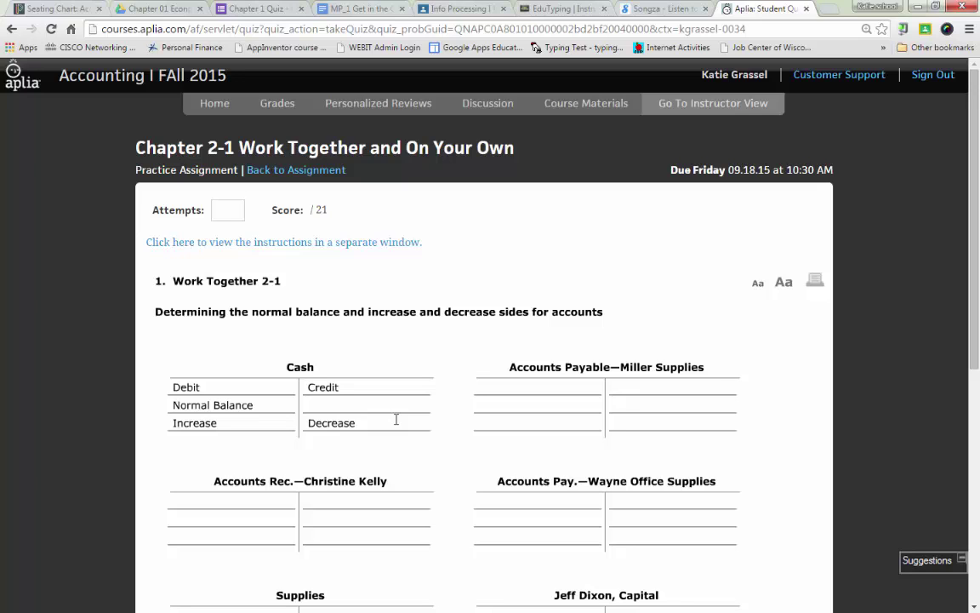
- Label the sides of the Accounts Payable—Miller Supplies T account Debit and Credit
click(521, 388)
text(de)
key(Tab)
text(cre)
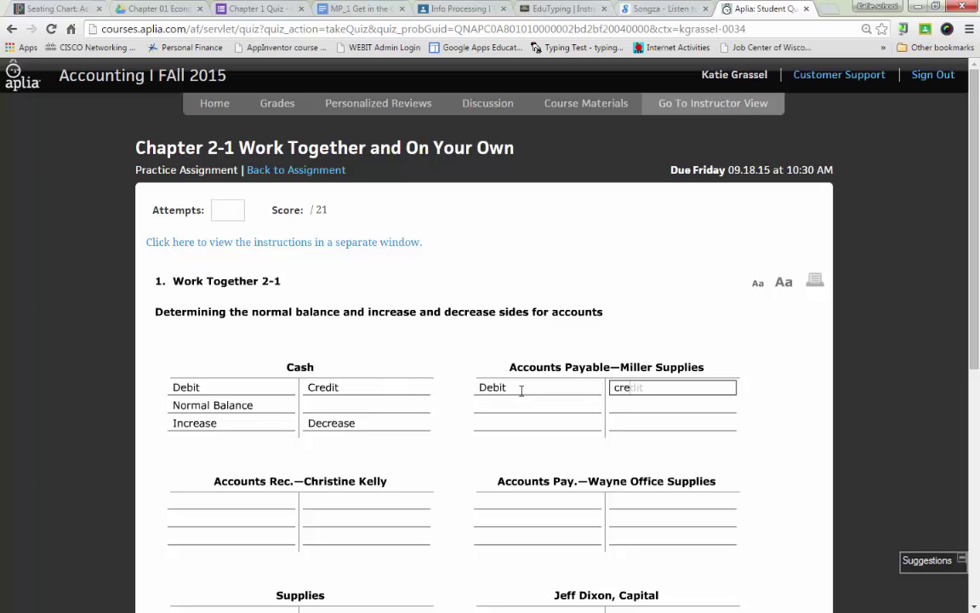
text(dit)
key(Tab)
- For Accounts Payable—Miller Supplies, enter Normal Balance and Increase on the credit side and Decrease on the debit side
key(Tab)
text(nor)
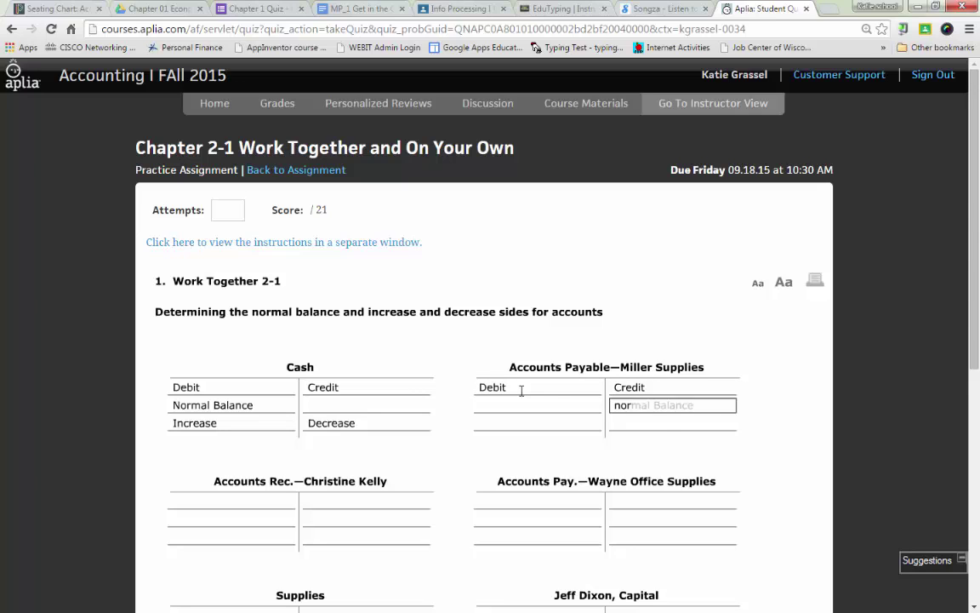
key(Tab)
text(e)
key(BackSpace)
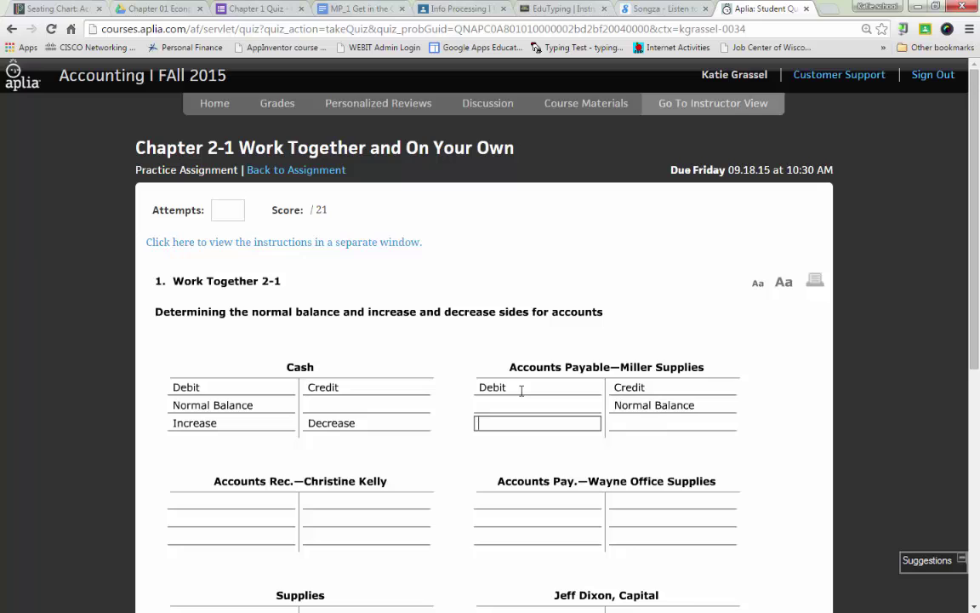
text(de)
key(Tab)
text(inc)
key(Tab)
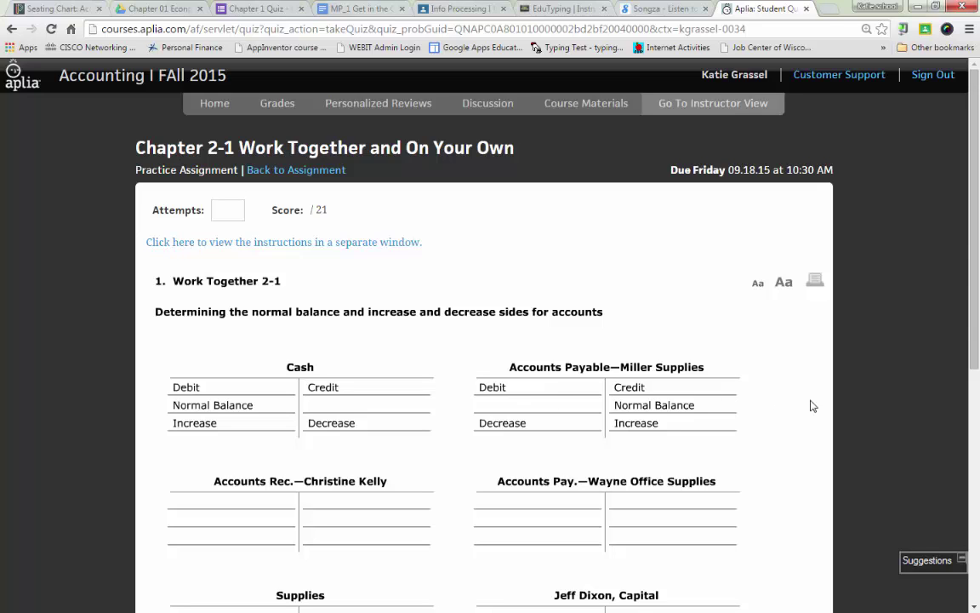
- Label the sides of the Accounts Receivable T account Debit and Credit
scroll(823, 434, down, 2)
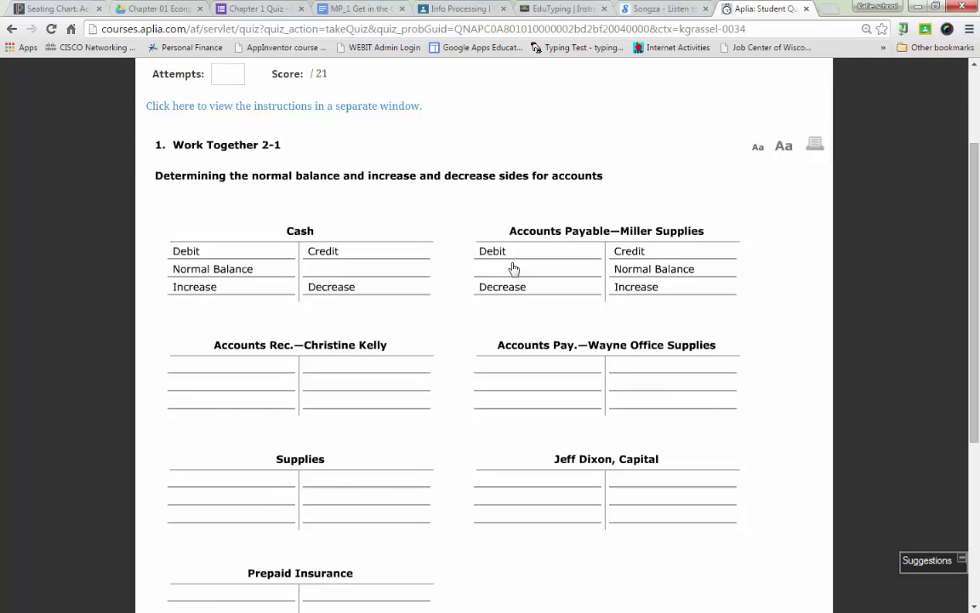
scroll(375, 306, down, 2)
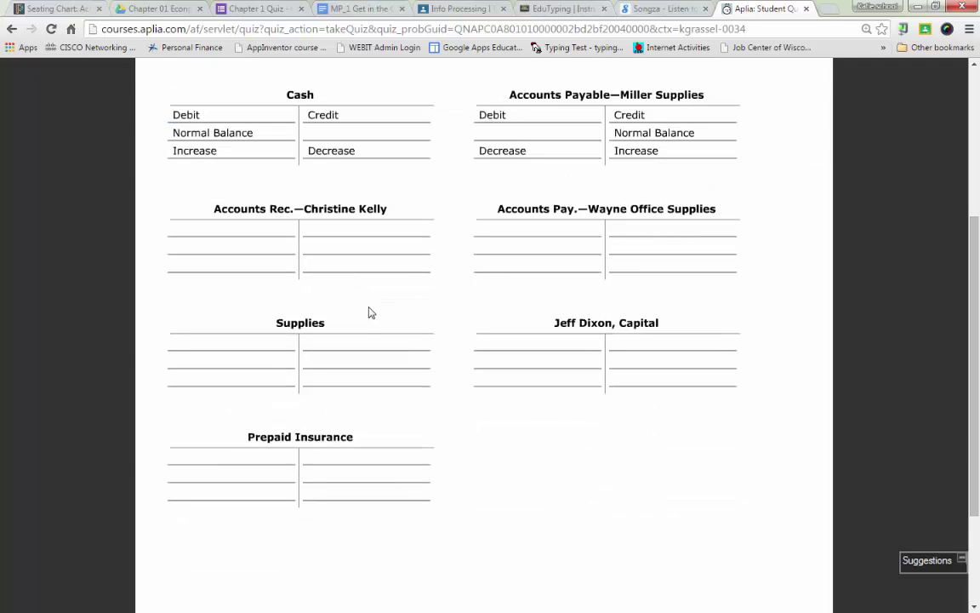
click(254, 233)
text(Deb)
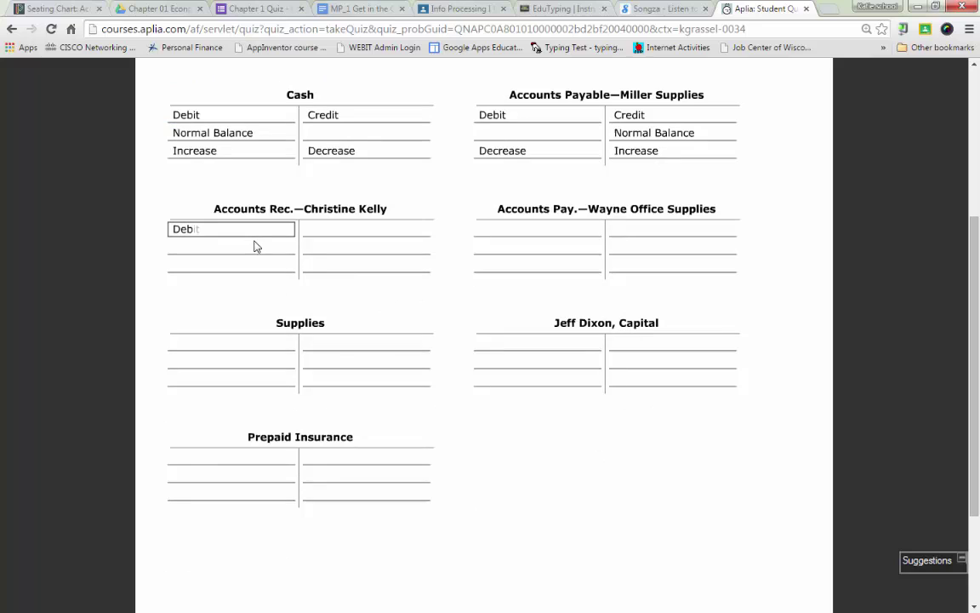
key(Tab)
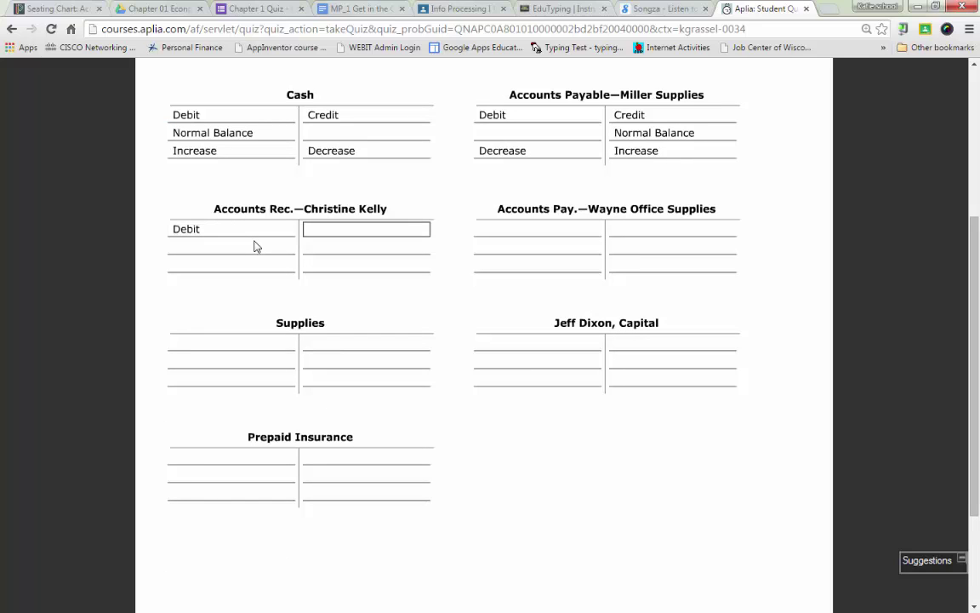
text(Cre)
key(Tab)
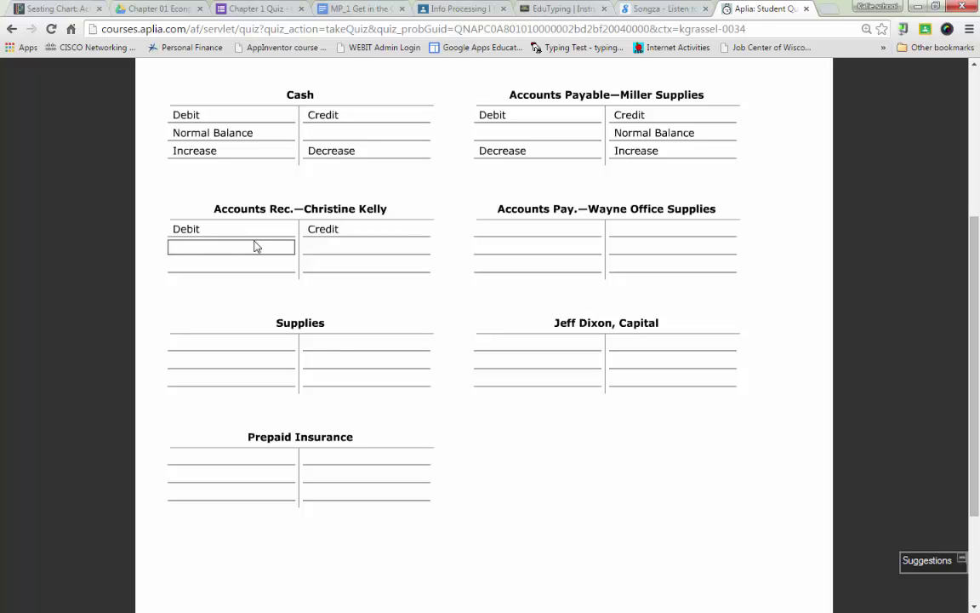
- In the Accounts Receivable T account, enter Normal Balance and Increase on the debit side and Decrease on the credit side
text(nor)
key(Tab)
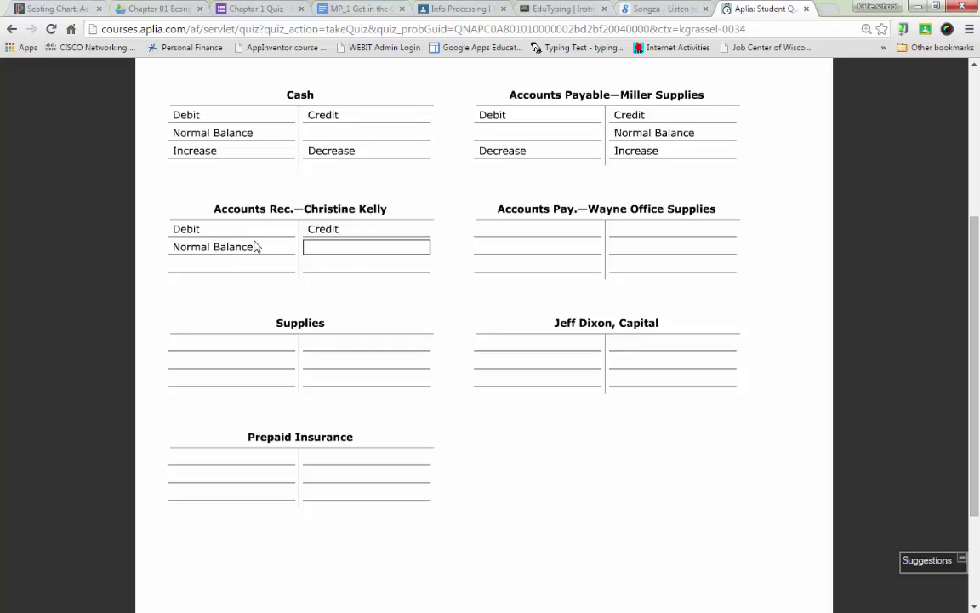
key(Tab)
text(i)
key(Tab)
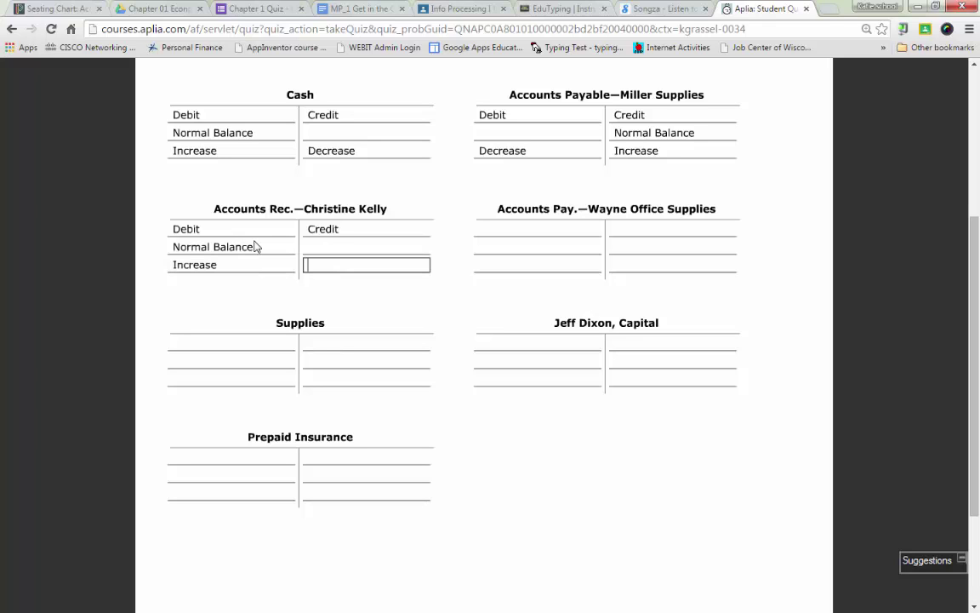
text(de)
key(Tab)
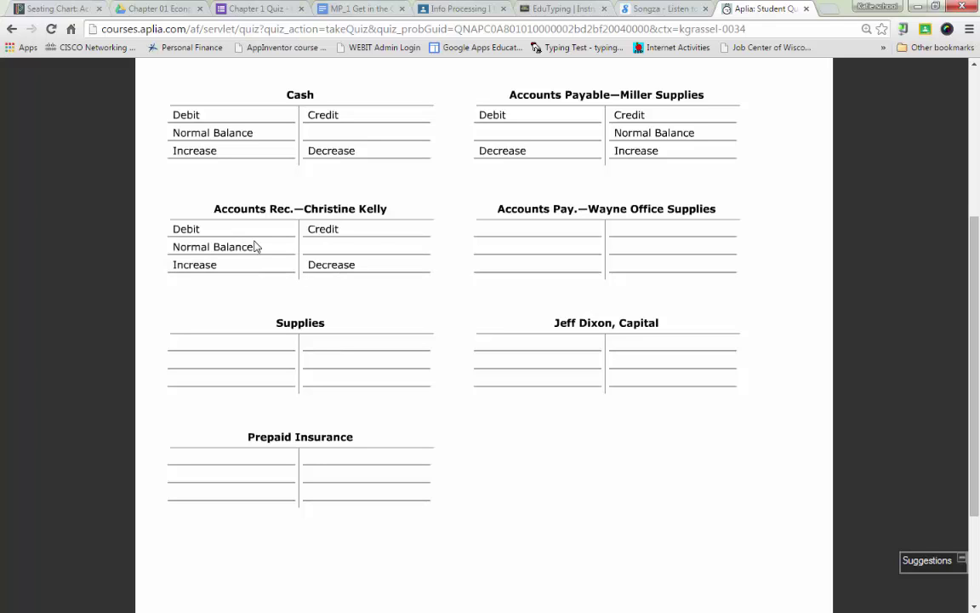
- Label the sides of the Accounts Payable—Wayne Office Supplies T account Debit and Credit
click(518, 231)
text(deb)
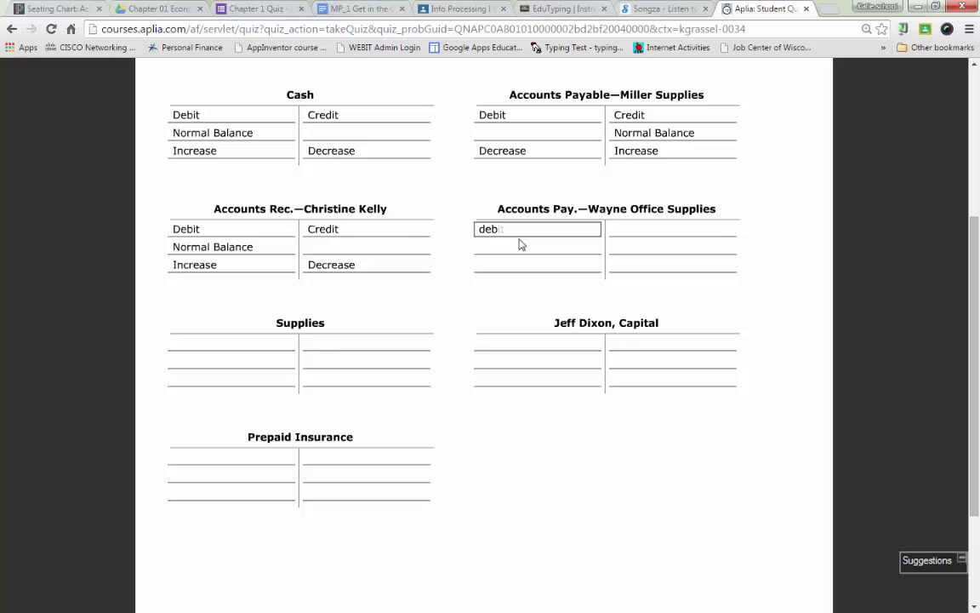
key(Tab)
text(cre)
key(Tab)
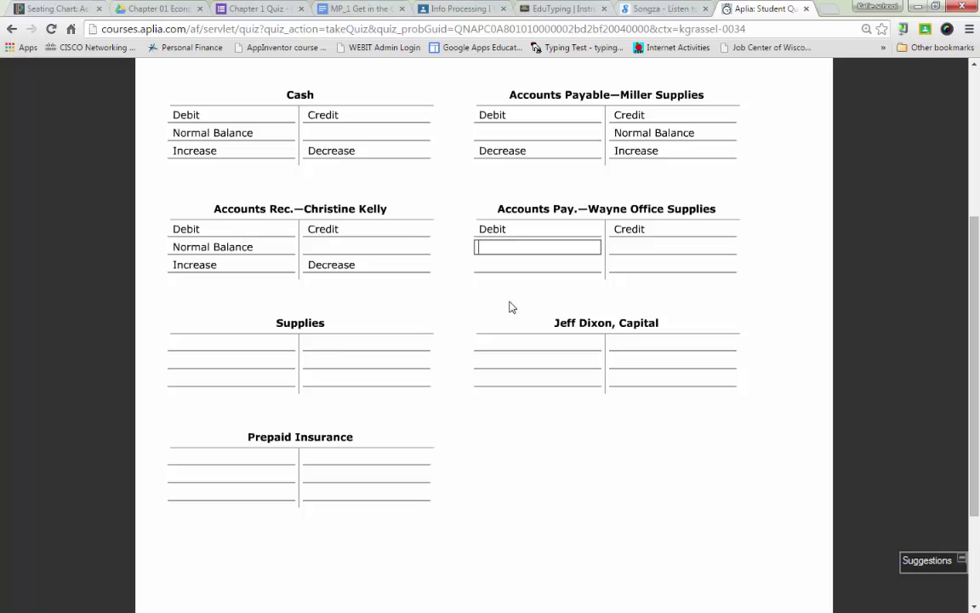
- For Accounts Payable—Wayne Office Supplies, enter Normal Balance and Increase on the credit side and Decrease on the debit side
key(Tab)
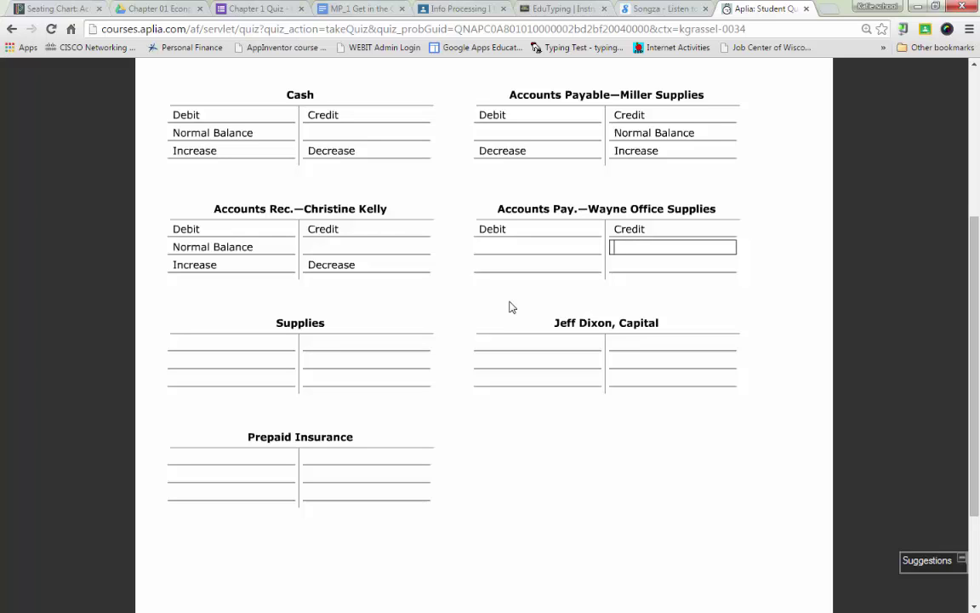
text(nor)
key(Tab)
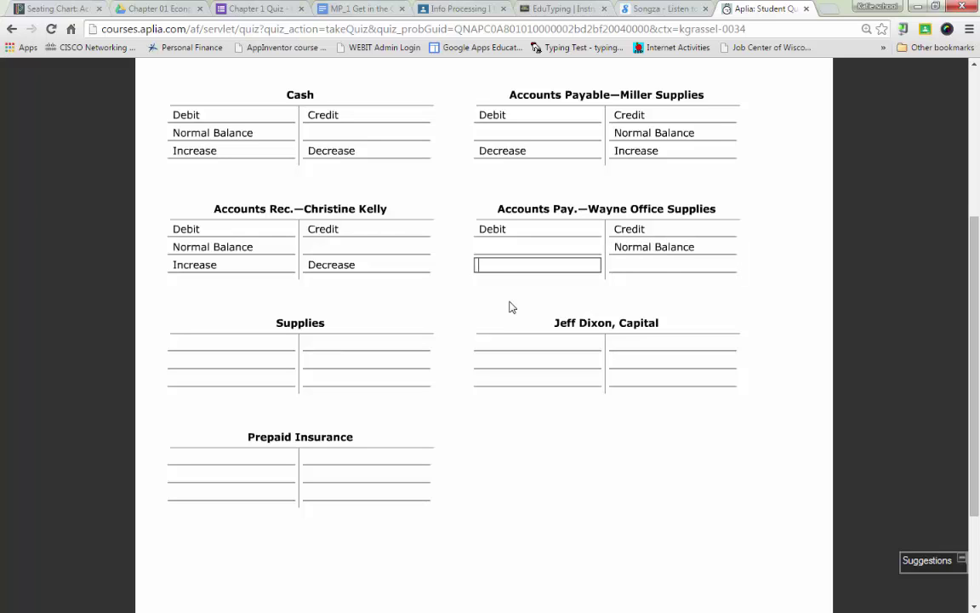
text(de)
key(Tab)
text(in)
key(Tab)
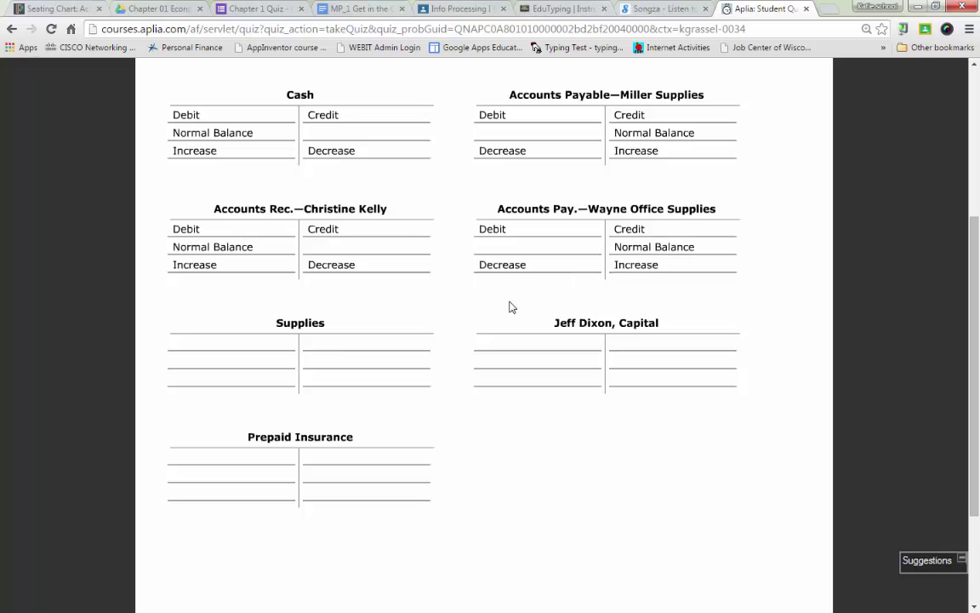
- Label the sides of the Supplies T account Debit and Credit
click(260, 342)
text(d)
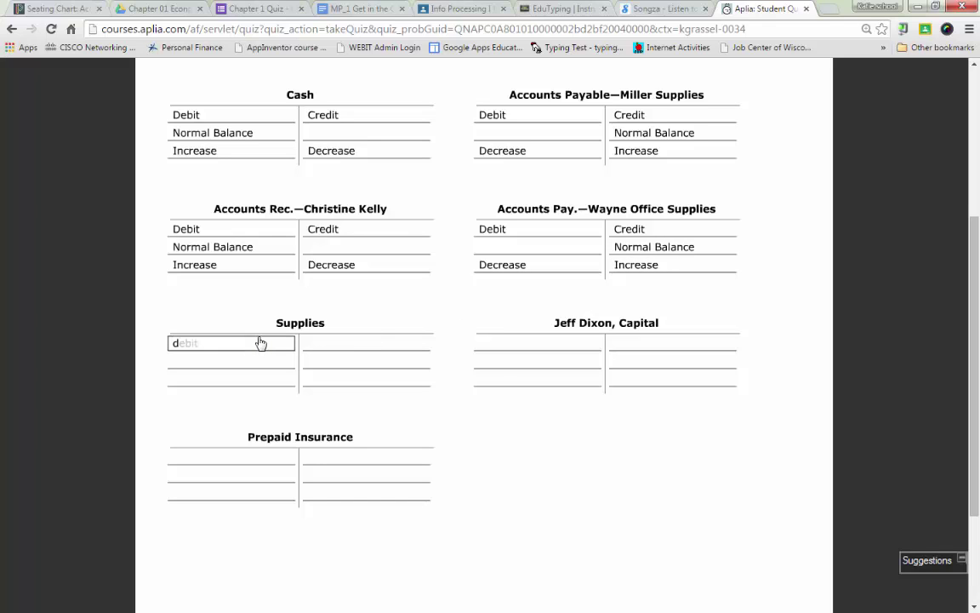
text(eb)
key(Tab)
text(cre)
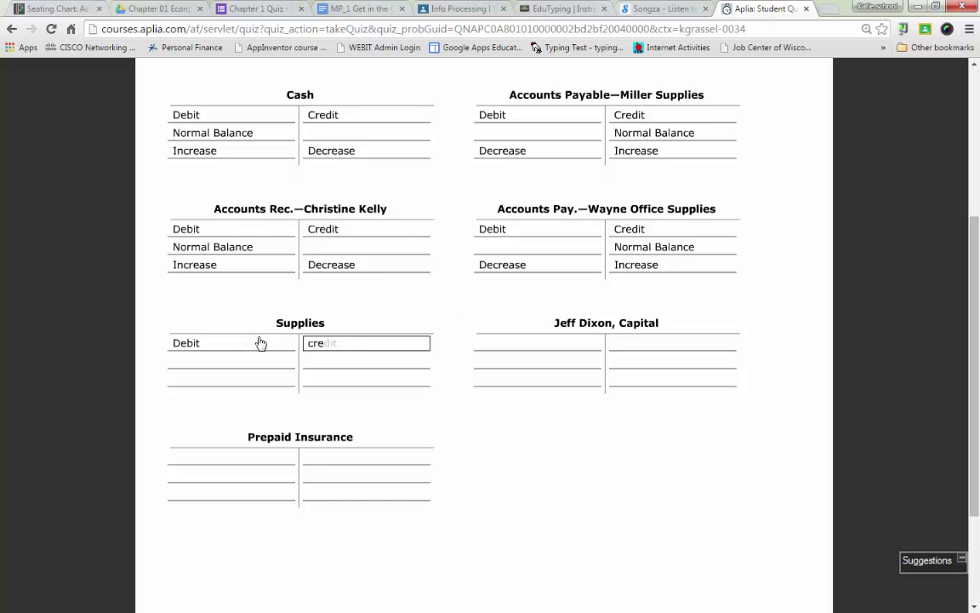
key(Tab)
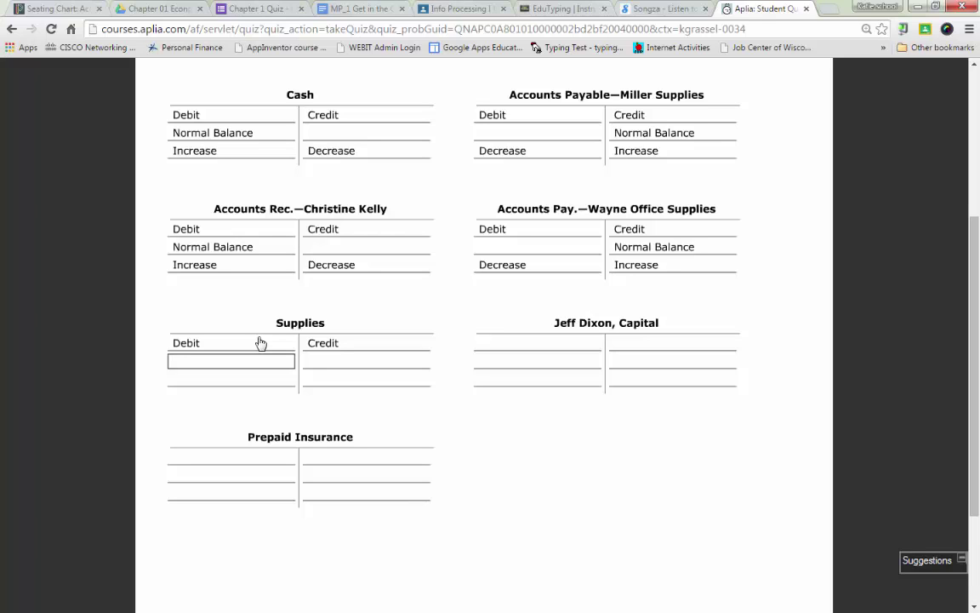
- In the Supplies T account, enter Normal Balance and Increase on the debit side and Decrease on the credit side
text(no)
key(Tab)
key(Tab)
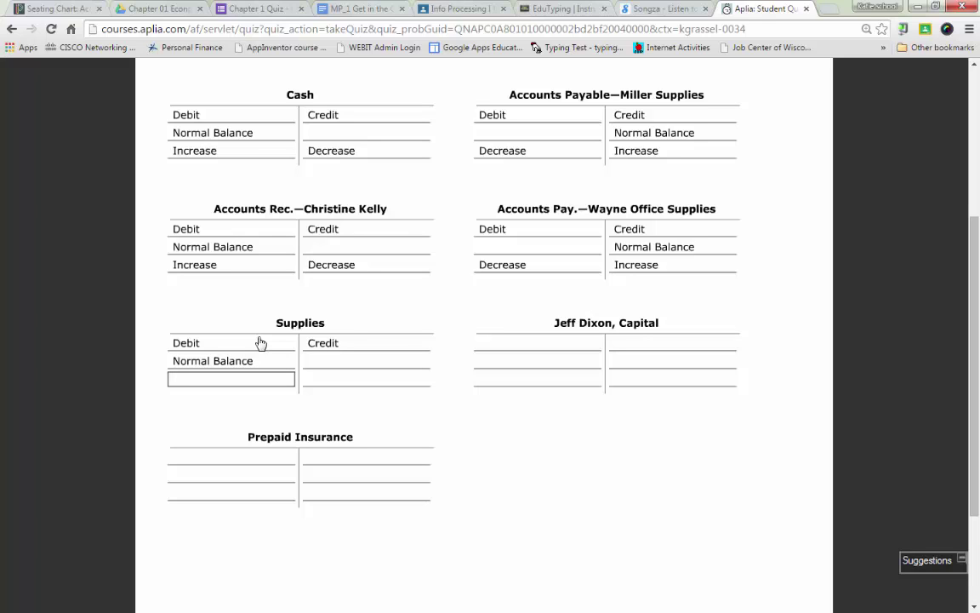
text(in)
key(Tab)
text(dec)
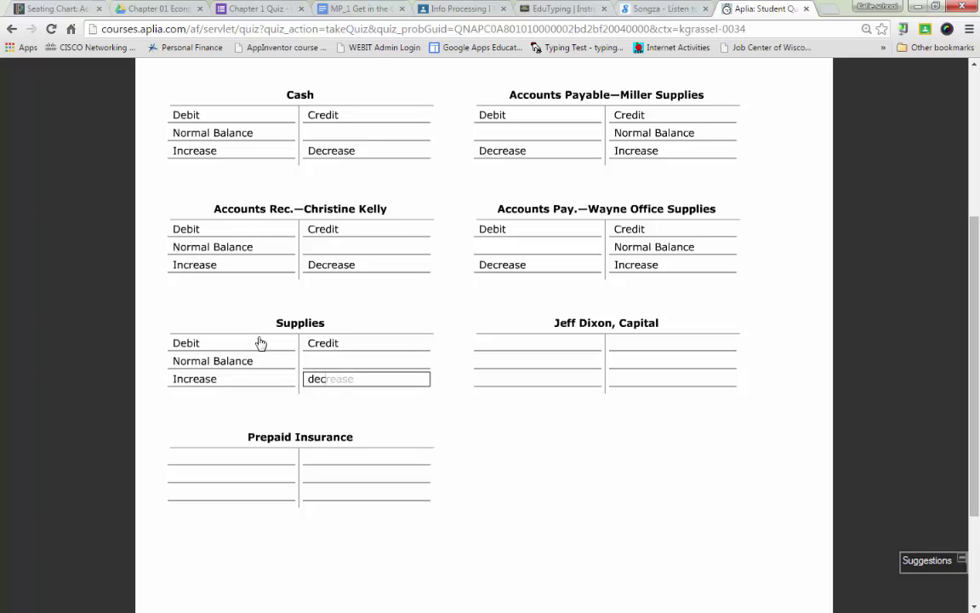
key(Tab)
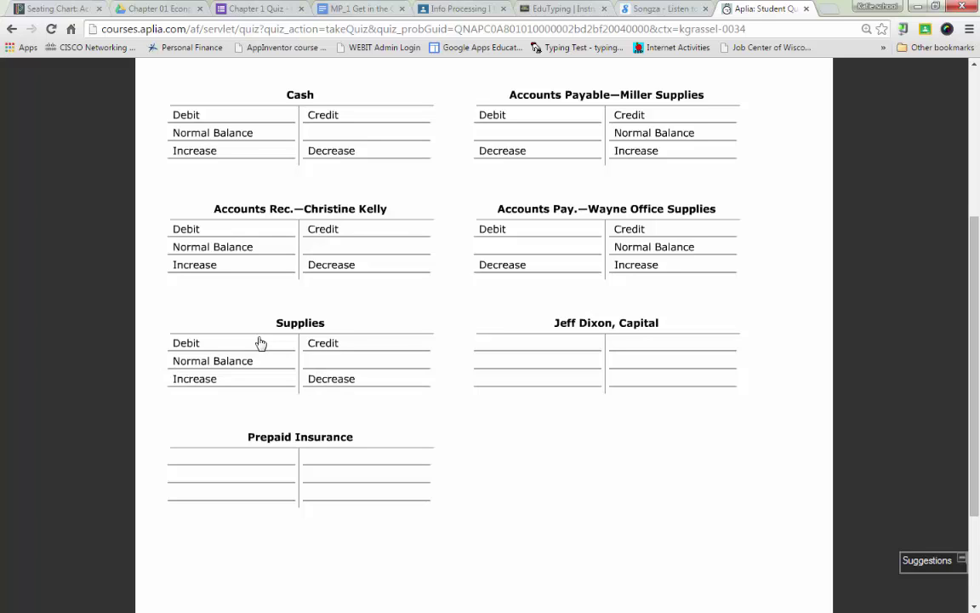
- Label the sides of the owner's Capital T account Debit and Credit
click(562, 344)
text(deb)
key(Tab)
text(cre)
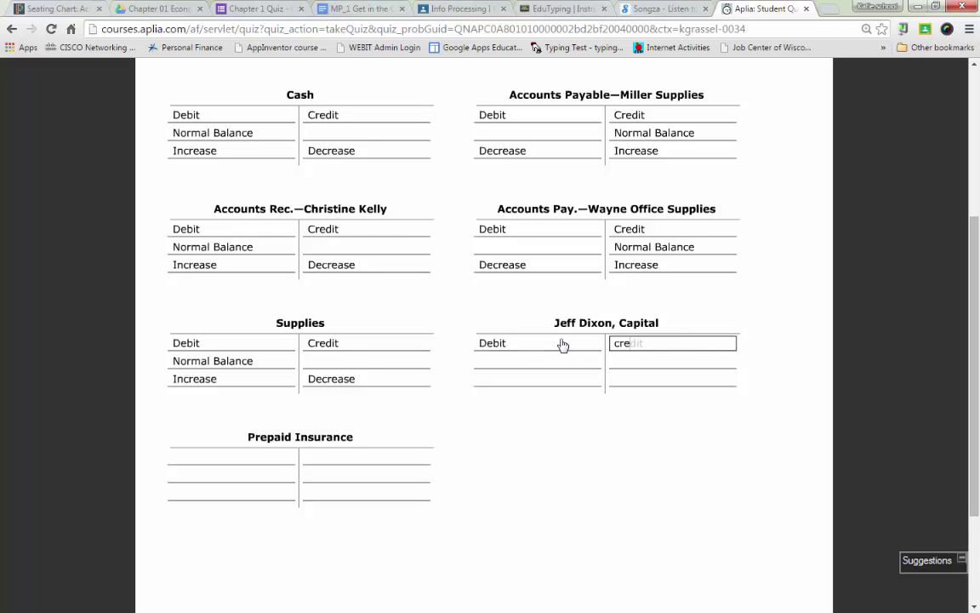
key(Tab)
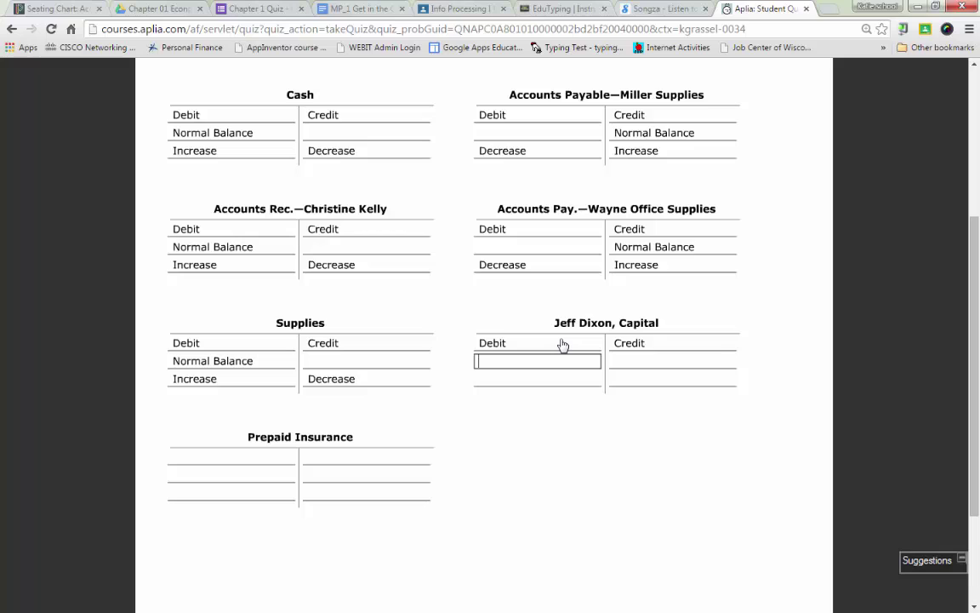
- In the owner's Capital T account, enter Normal Balance and Increase on the credit side and Decrease on the debit side
key(Tab)
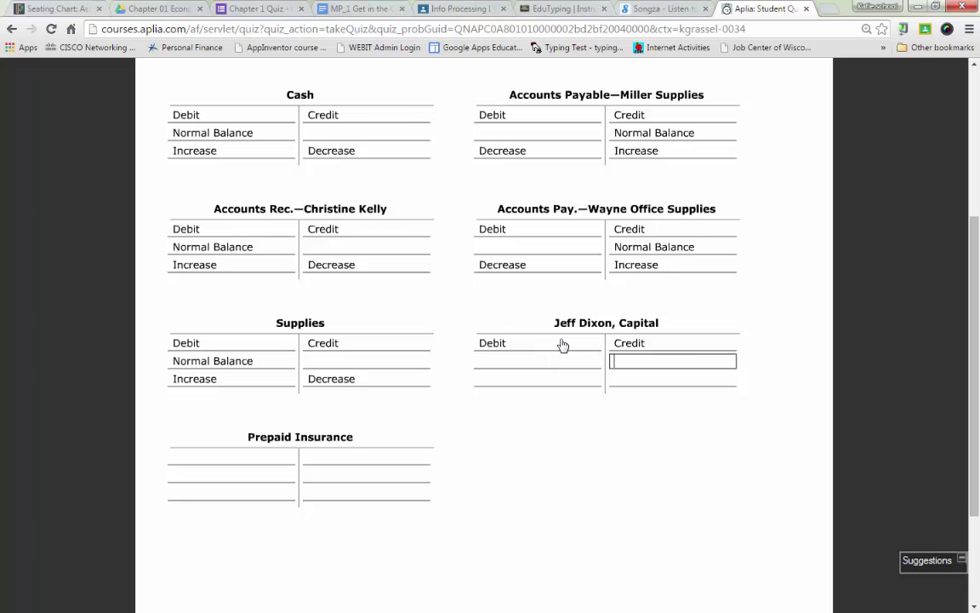
text(No)
key(Tab)
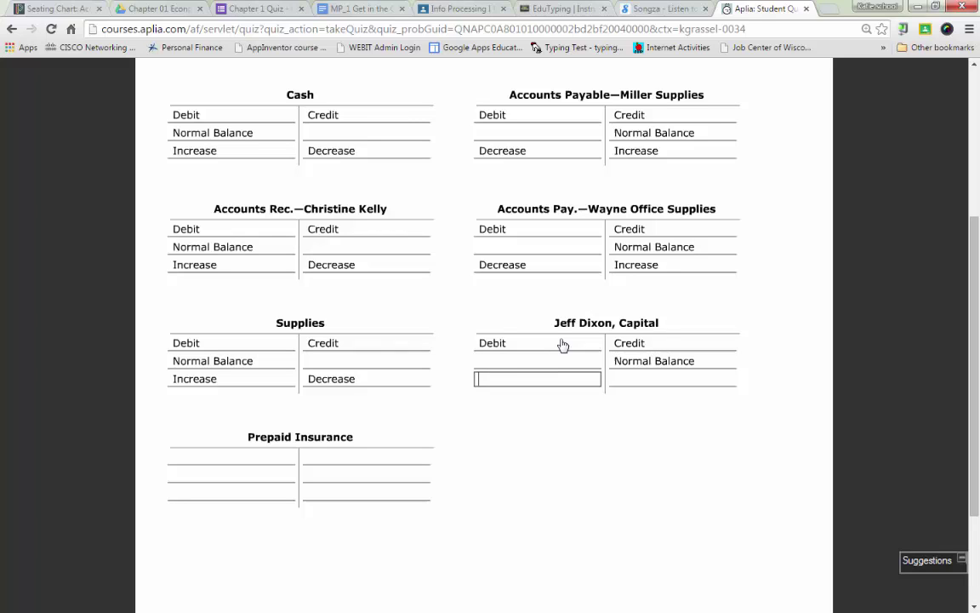
text(i)
key(BackSpace)
text(de)
key(Tab)
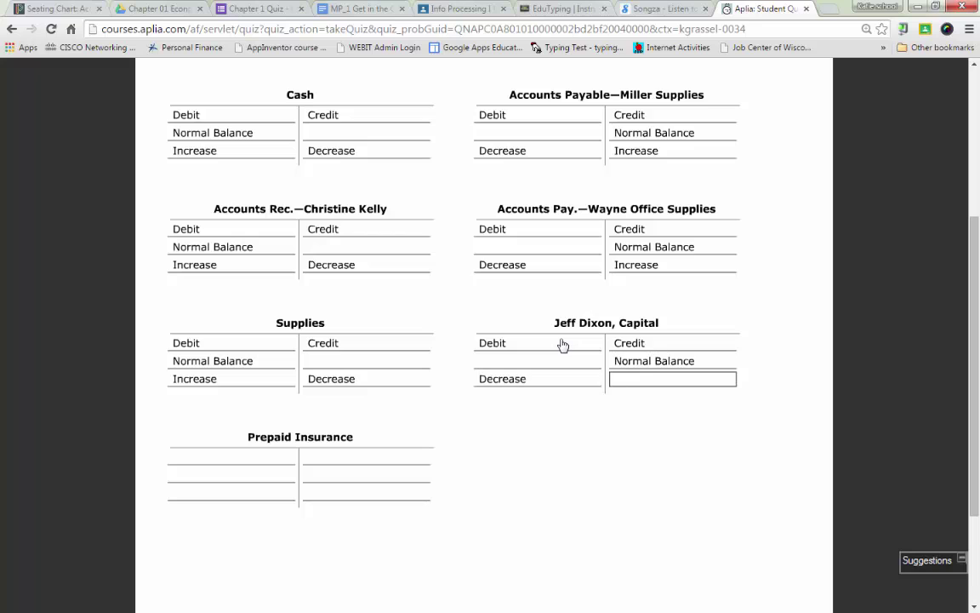
text(in)
key(Tab)
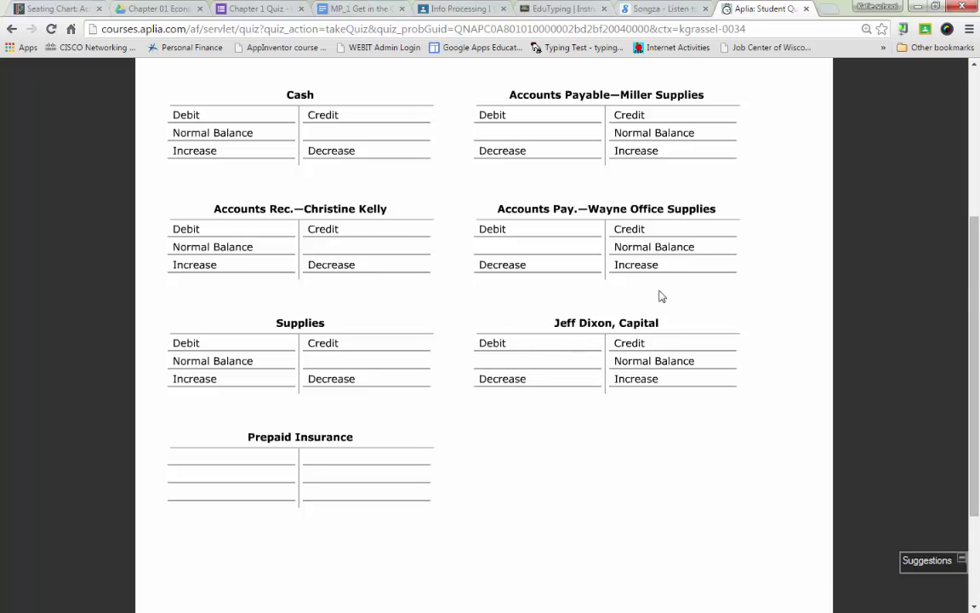
- Label the sides of the Prepaid Insurance T account Debit and Credit
scroll(323, 339, down, 2)
click(261, 299)
text(de)
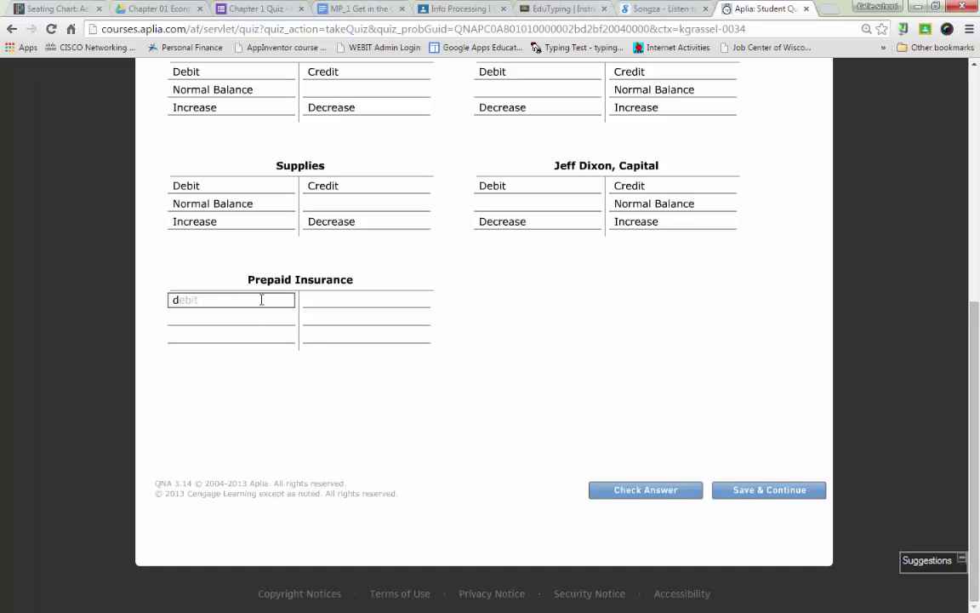
key(Tab)
text(cr)
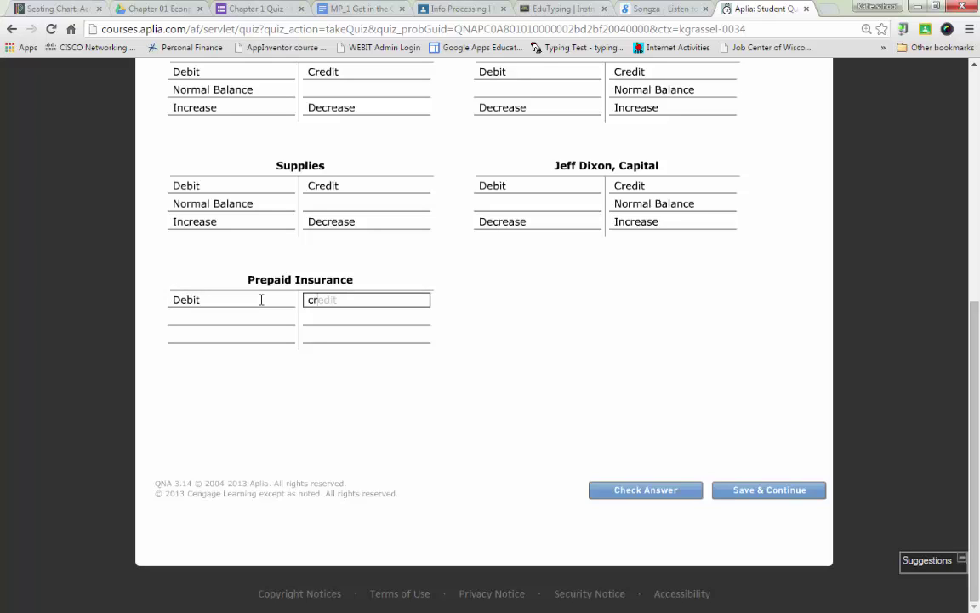
text(edi)
key(Tab)
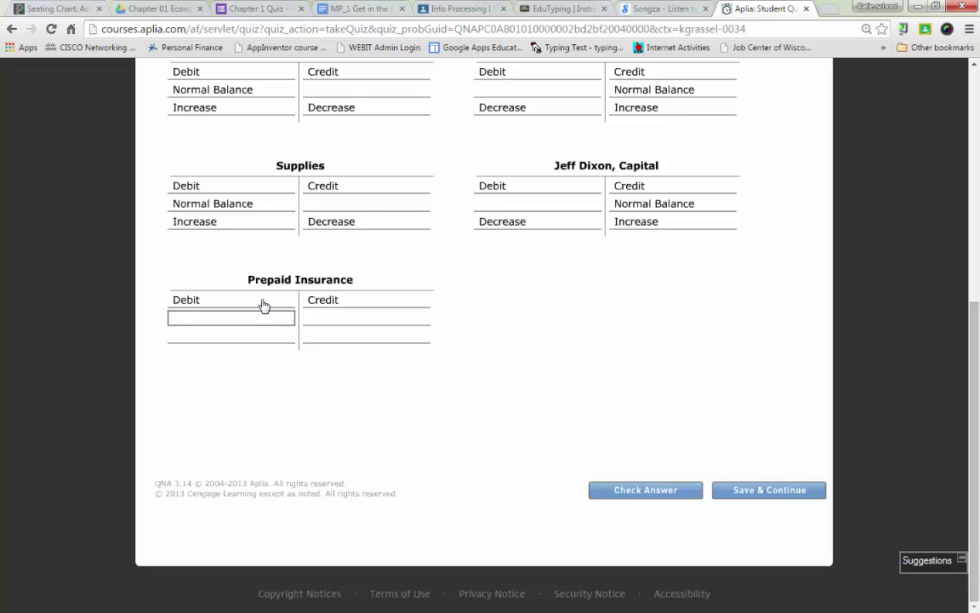
- For Prepaid Insurance, enter Normal Balance and Increase on the debit side and Decrease on the credit side
text(nor)
key(Tab)
key(Tab)
text(in)
key(Tab)
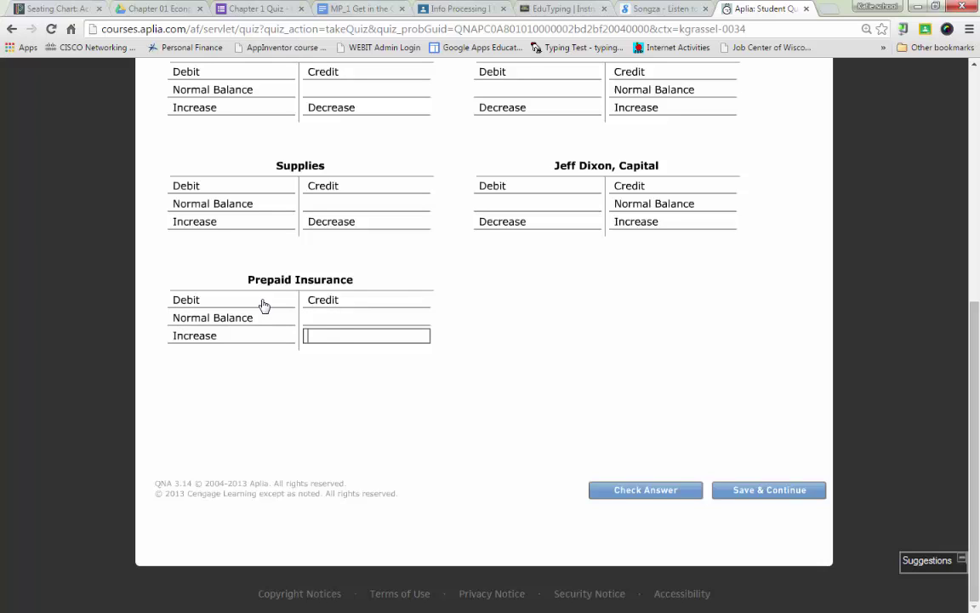
text(de)
key(Tab)
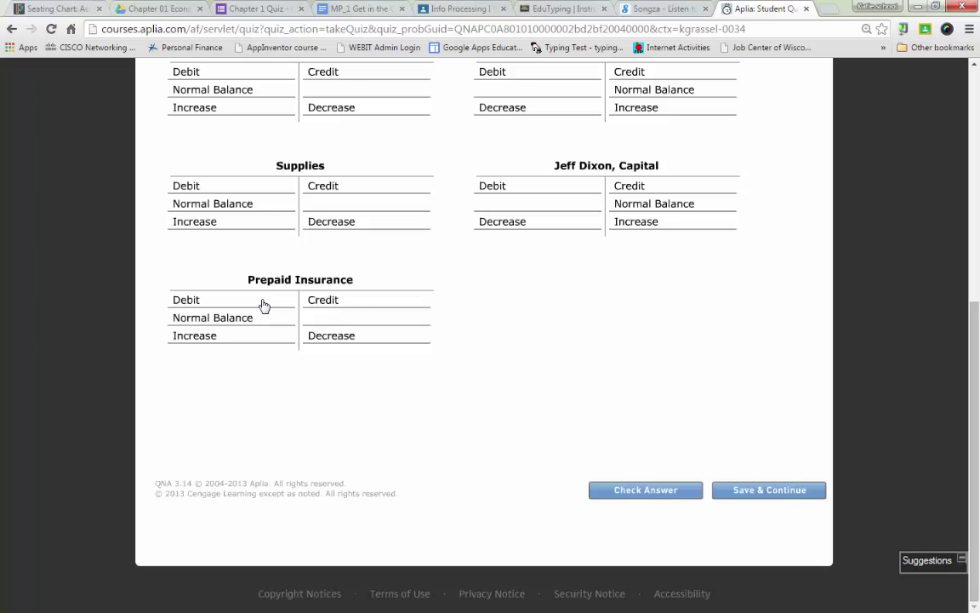
- Check the answers for all the T accounts and save the exercise to continue
click(622, 492)
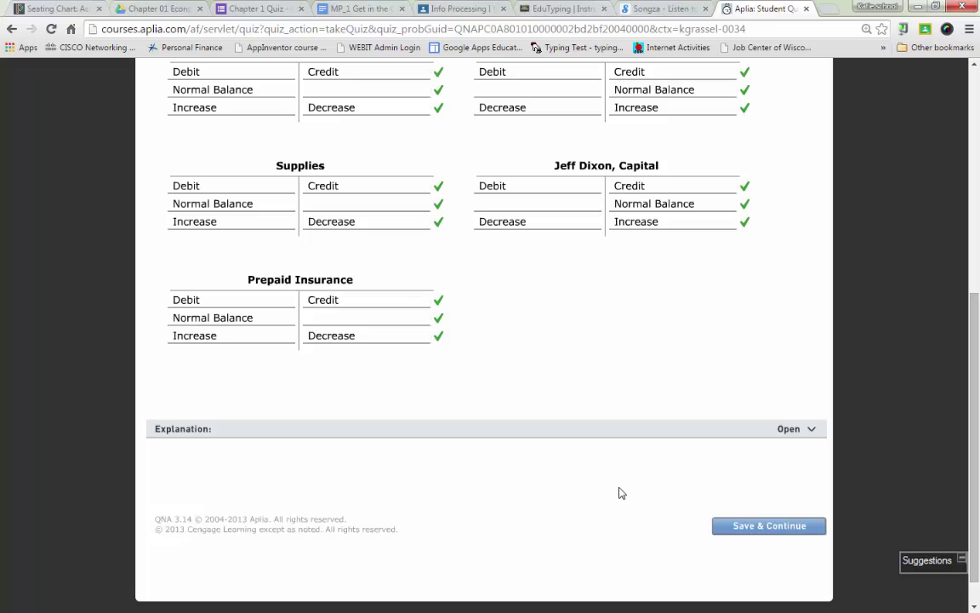
scroll(635, 360, up, 2)
scroll(634, 355, down, 3)
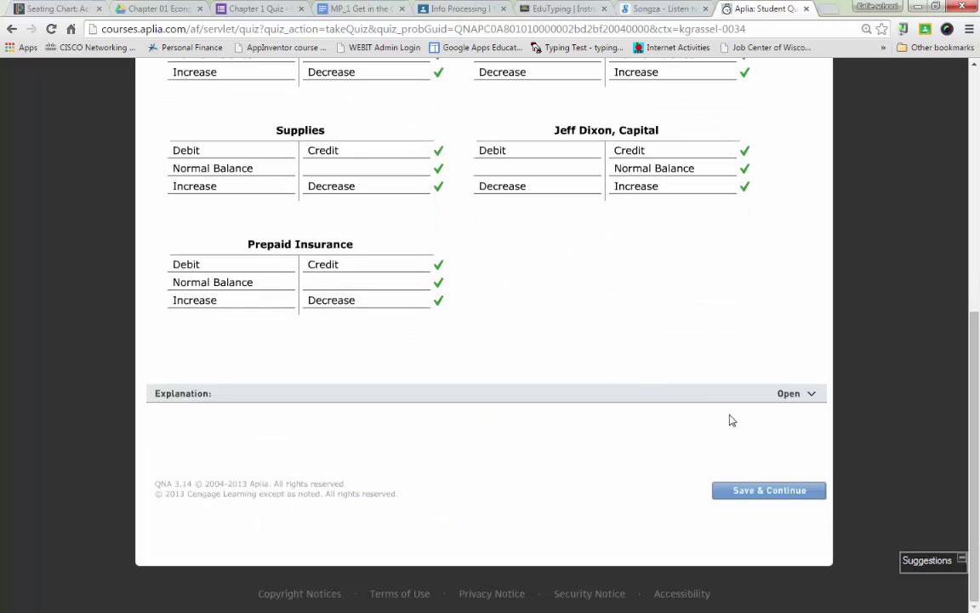
click(784, 492)
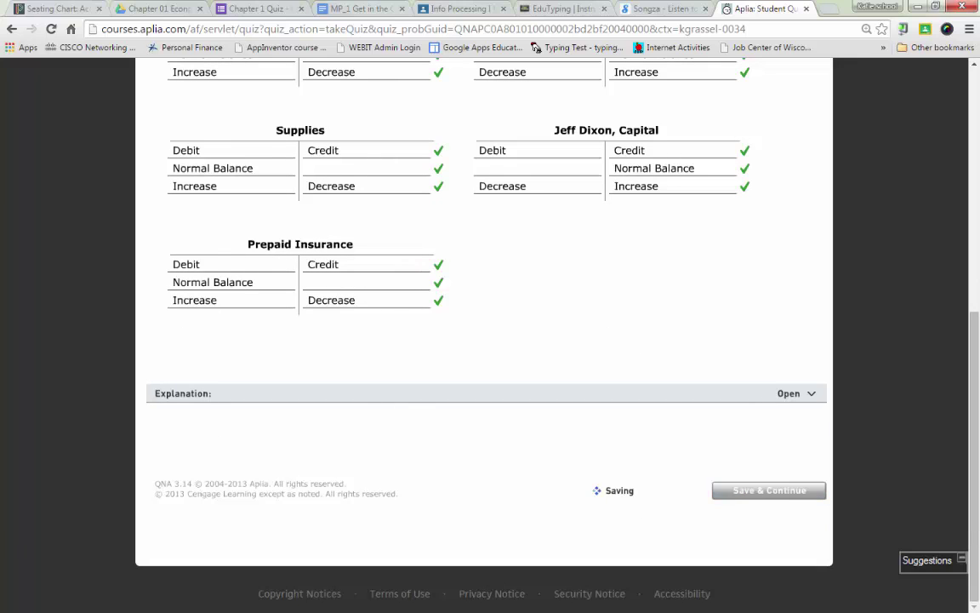